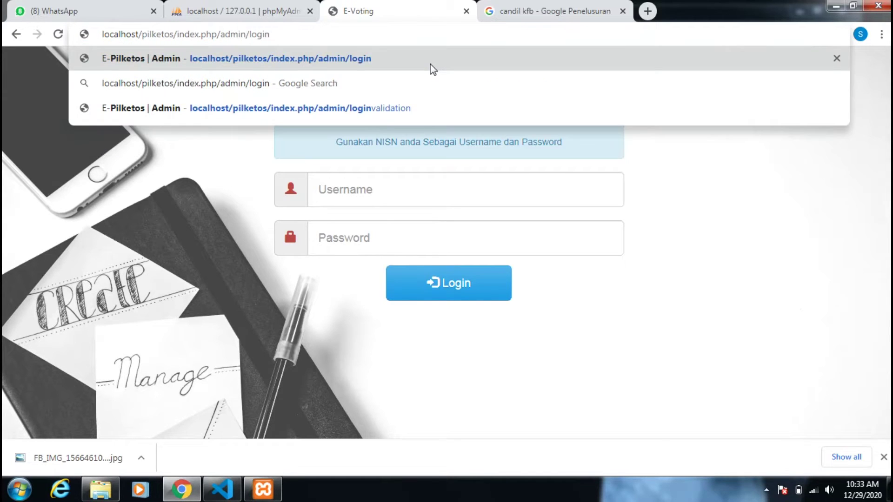
- Load the admin login page and fill in the saved administrator username and its password
{"action": "key", "text": "Return"}
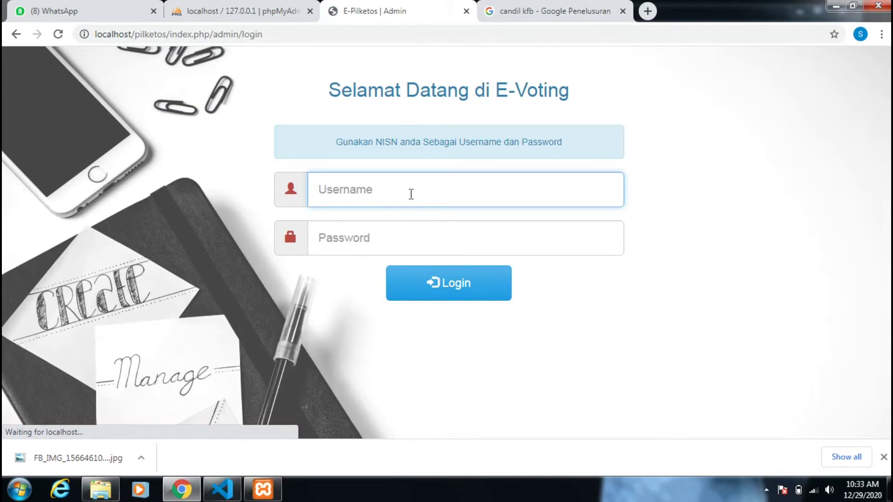
{"action": "left_click", "coordinate": [410, 188]}
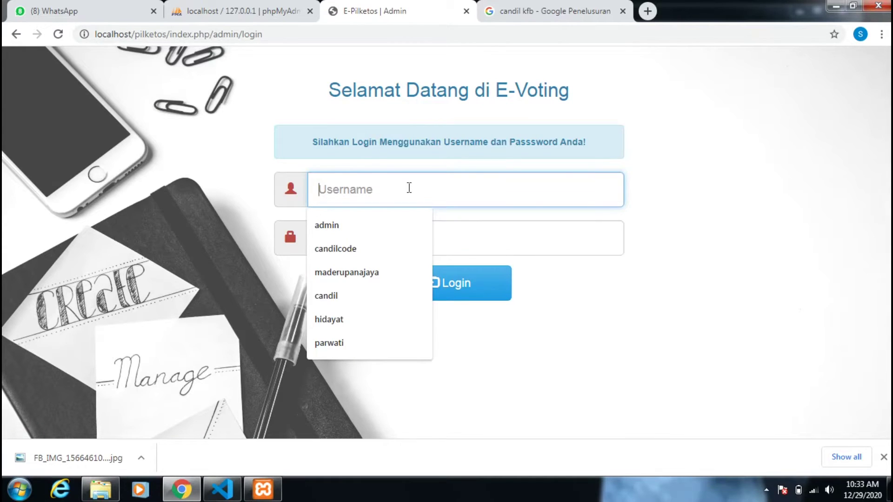
{"action": "left_click", "coordinate": [395, 225]}
{"action": "left_click", "coordinate": [395, 233]}
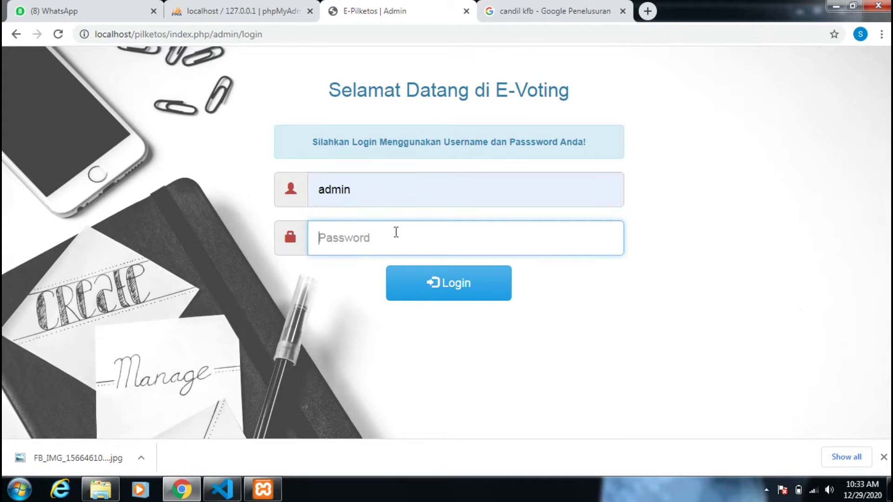
{"action": "type", "text": "admin"}
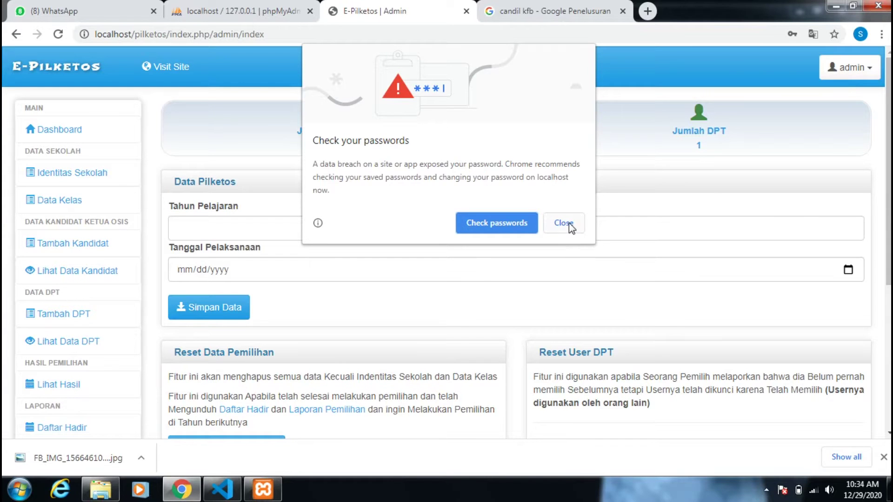
- Dismiss the password warning and look over the Identitas Sekolah school details
{"action": "left_click", "coordinate": [565, 224]}
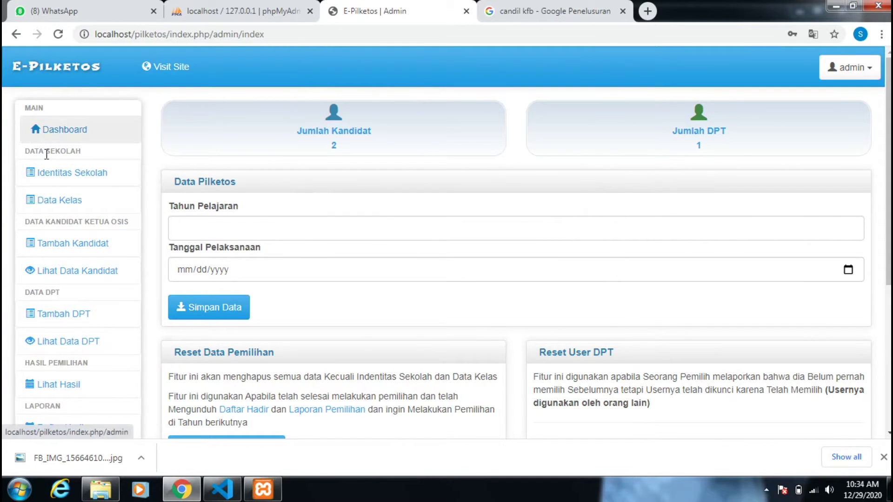
{"action": "left_click", "coordinate": [65, 177]}
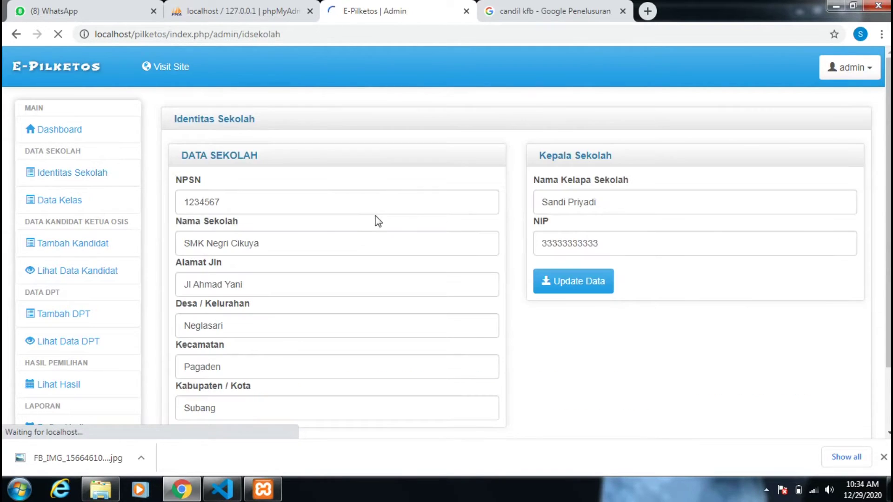
{"action": "scroll", "coordinate": [292, 214], "scroll_direction": "down", "scroll_amount": 3}
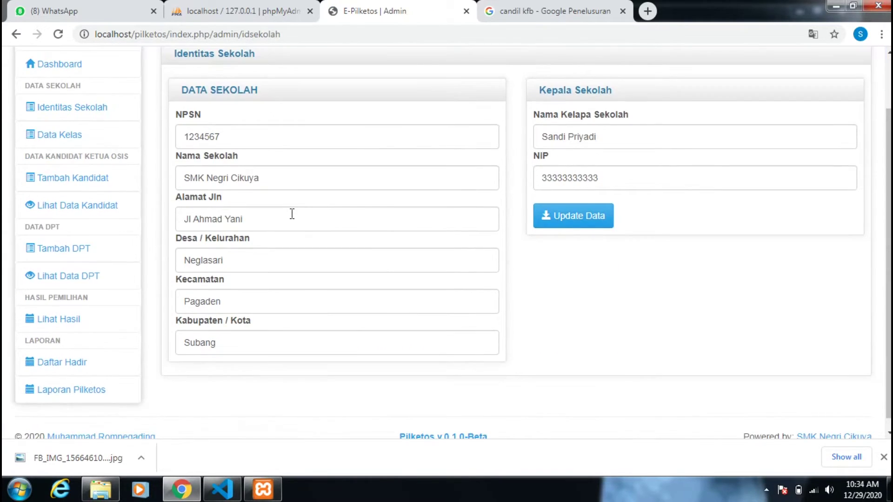
{"action": "scroll", "coordinate": [292, 214], "scroll_direction": "down", "scroll_amount": 1}
{"action": "scroll", "coordinate": [291, 213], "scroll_direction": "up", "scroll_amount": 3}
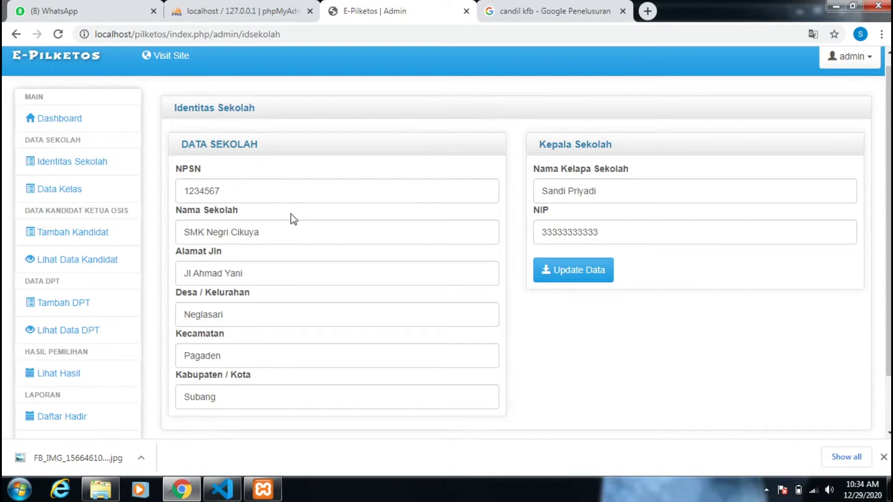
{"action": "scroll", "coordinate": [291, 214], "scroll_direction": "up", "scroll_amount": 1}
- Review the Data Kelas class list, try submitting the empty class form, then reach Tambah Kandidat
{"action": "left_click", "coordinate": [70, 209]}
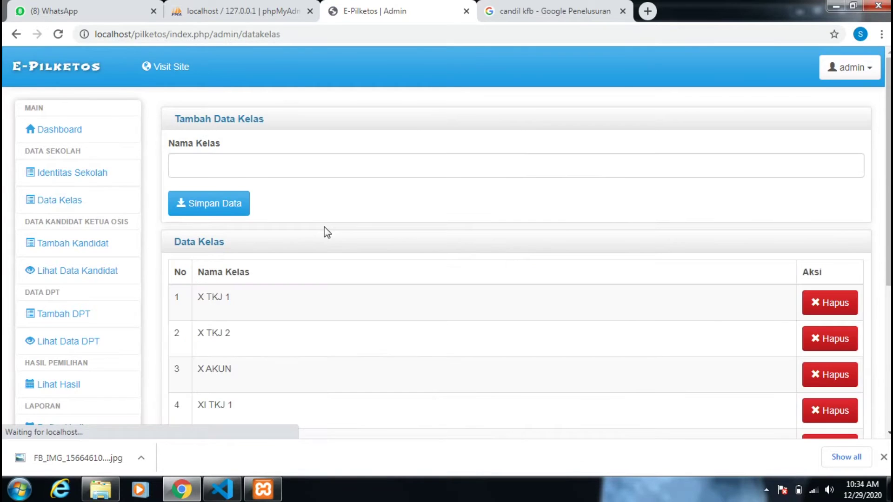
{"action": "scroll", "coordinate": [325, 226], "scroll_direction": "down", "scroll_amount": 1}
{"action": "scroll", "coordinate": [325, 227], "scroll_direction": "down", "scroll_amount": 3}
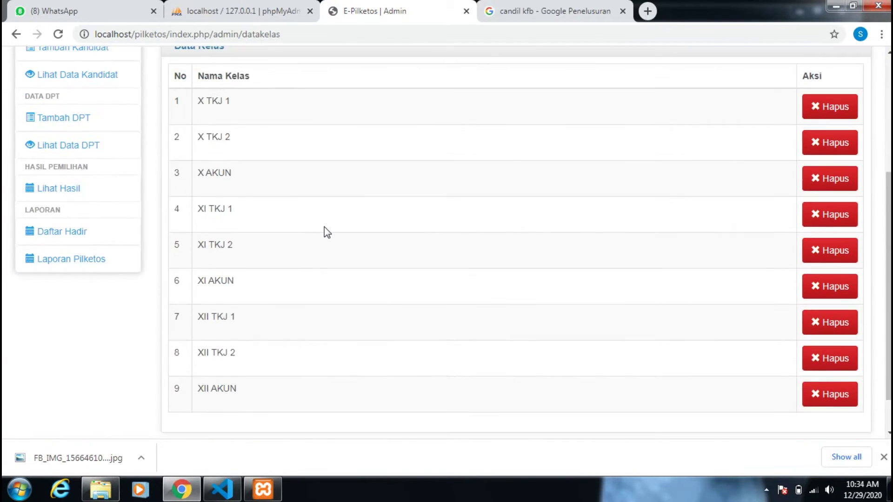
{"action": "scroll", "coordinate": [324, 227], "scroll_direction": "up", "scroll_amount": 5}
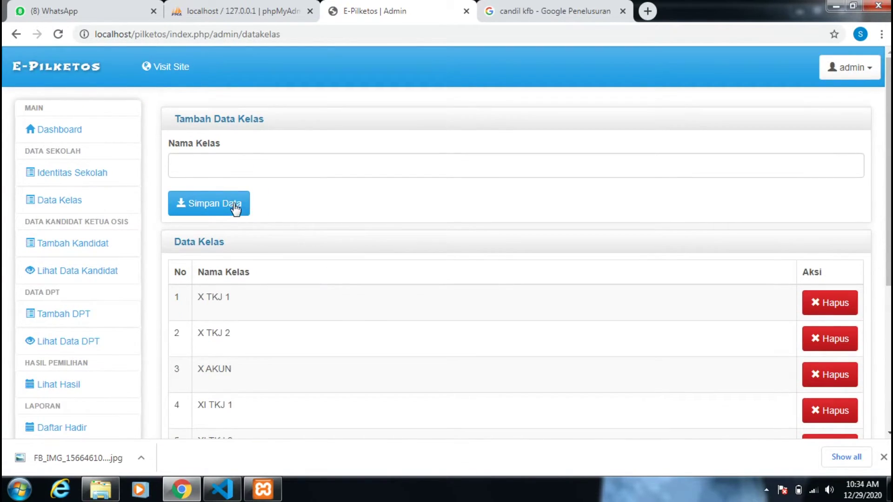
{"action": "left_click", "coordinate": [235, 170]}
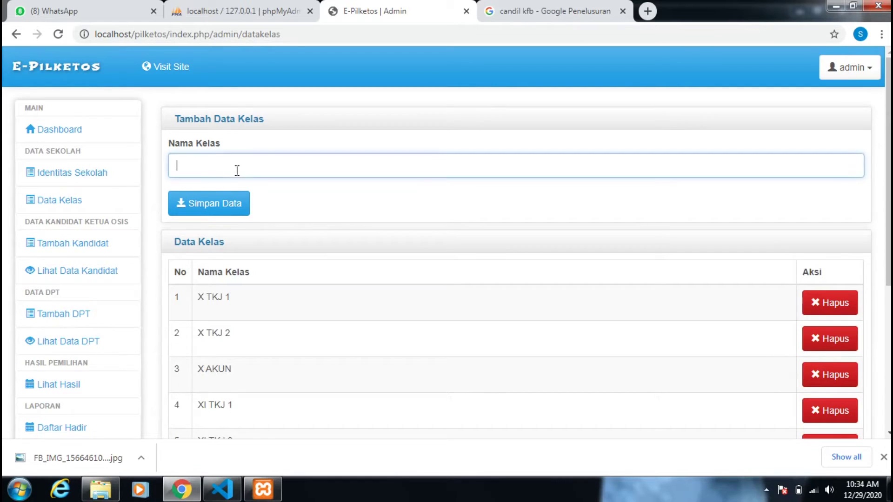
{"action": "left_click", "coordinate": [74, 242]}
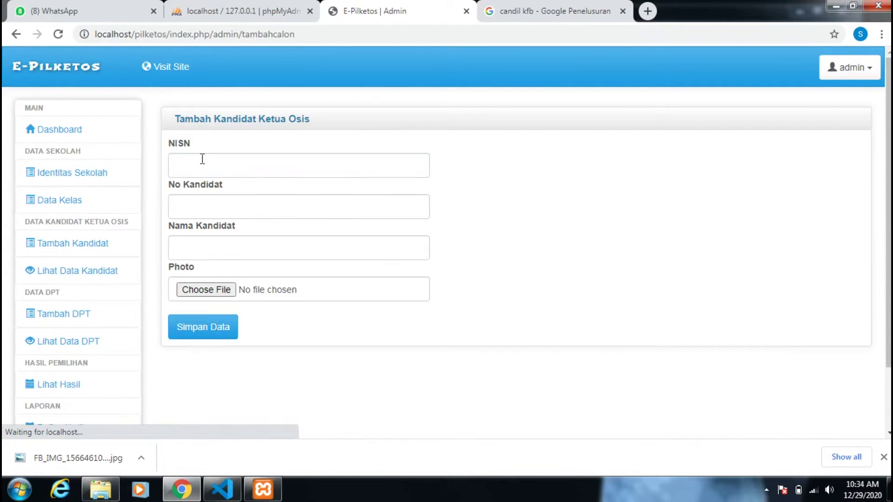
- Enter the candidate's NISN, candidate number 3 and the candidate's name
{"action": "left_click", "coordinate": [202, 159]}
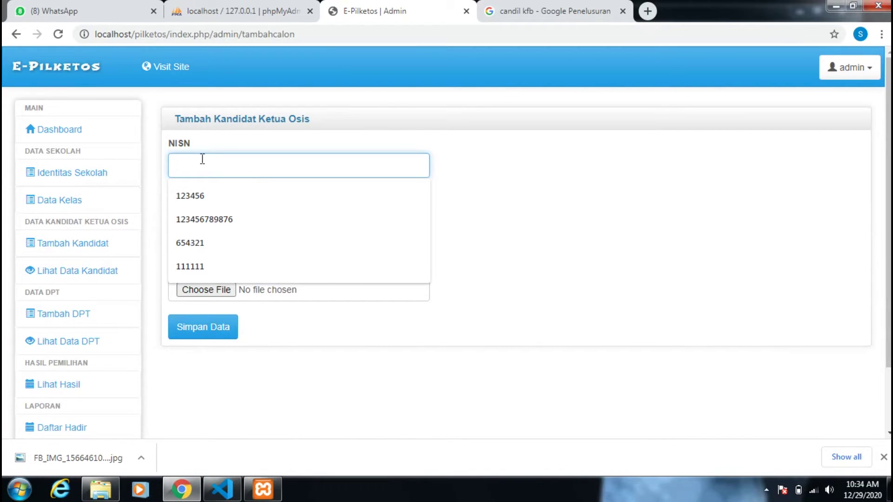
{"action": "type", "text": "222222"}
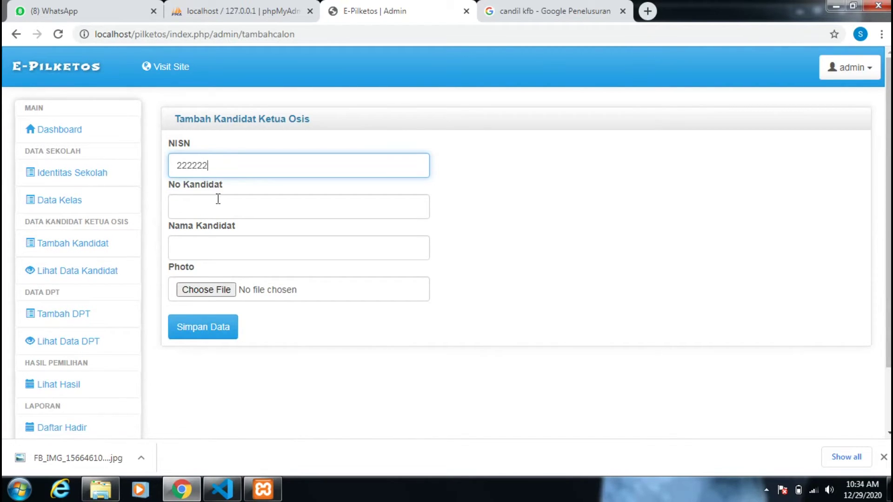
{"action": "left_click", "coordinate": [218, 199]}
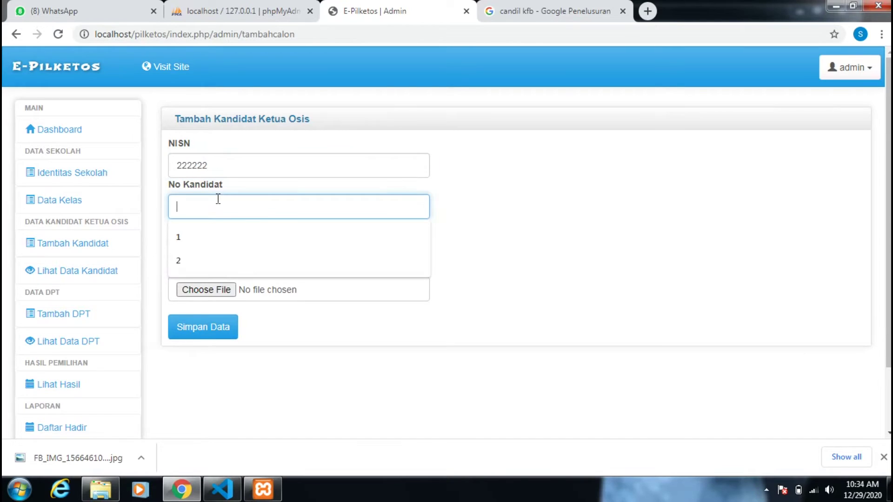
{"action": "type", "text": "3"}
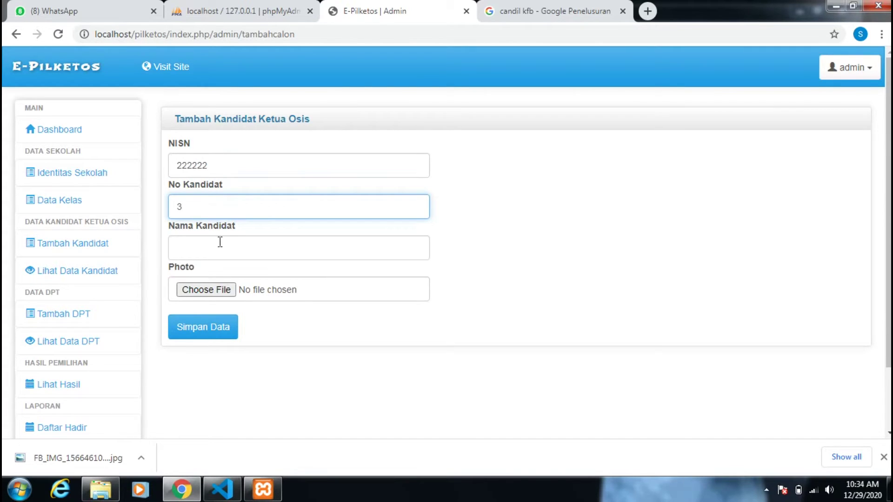
{"action": "left_click", "coordinate": [220, 242]}
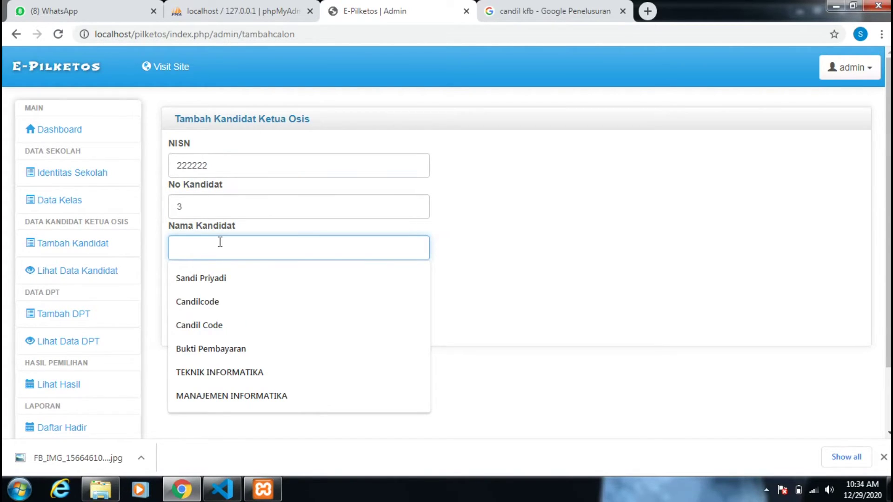
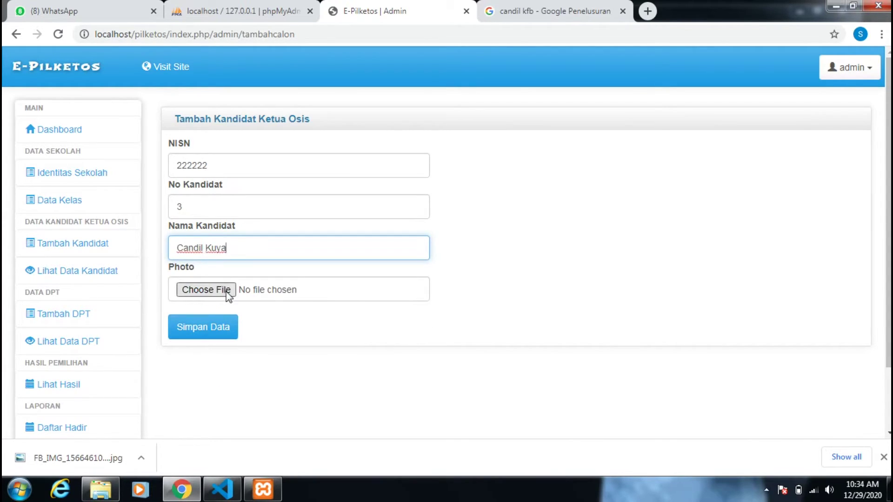
{"action": "left_click", "coordinate": [227, 290]}
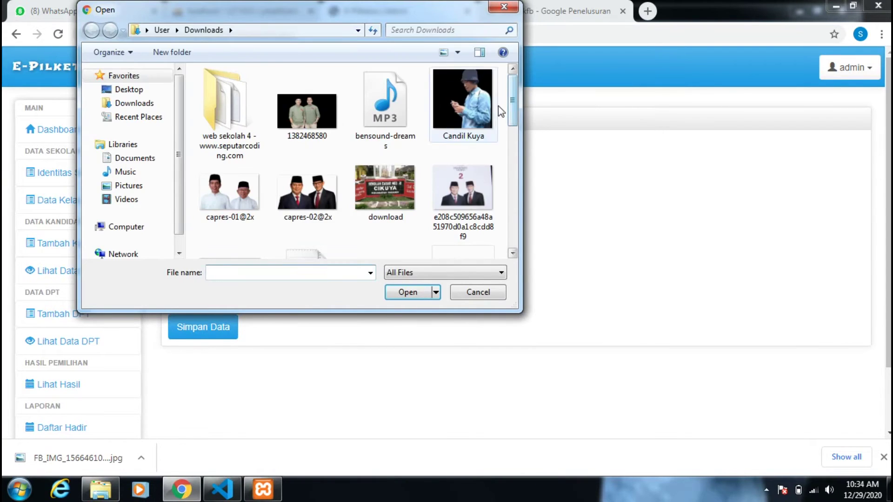
{"action": "mouse_move", "coordinate": [513, 120]}
{"action": "left_mouse_down"}
{"action": "mouse_move", "coordinate": [512, 240]}
{"action": "mouse_move", "coordinate": [508, 131]}
{"action": "left_mouse_up"}
{"action": "left_click", "coordinate": [226, 226]}
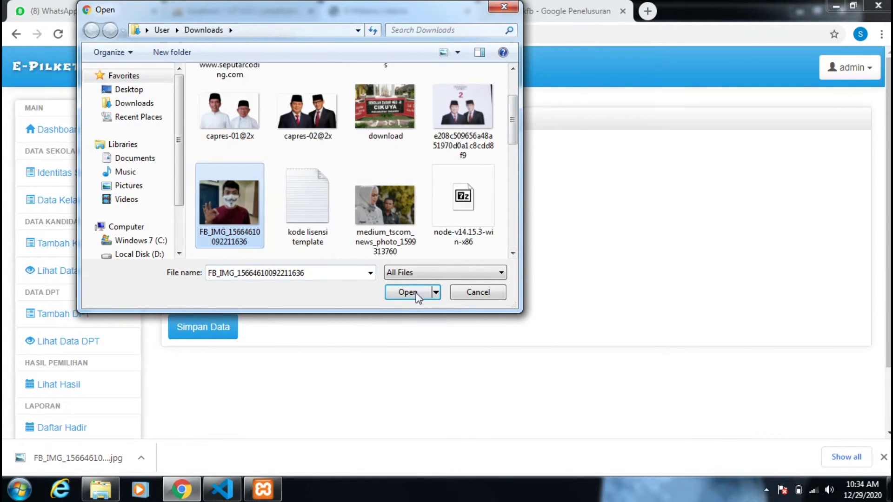
{"action": "left_click", "coordinate": [408, 292]}
{"action": "left_click", "coordinate": [194, 336]}
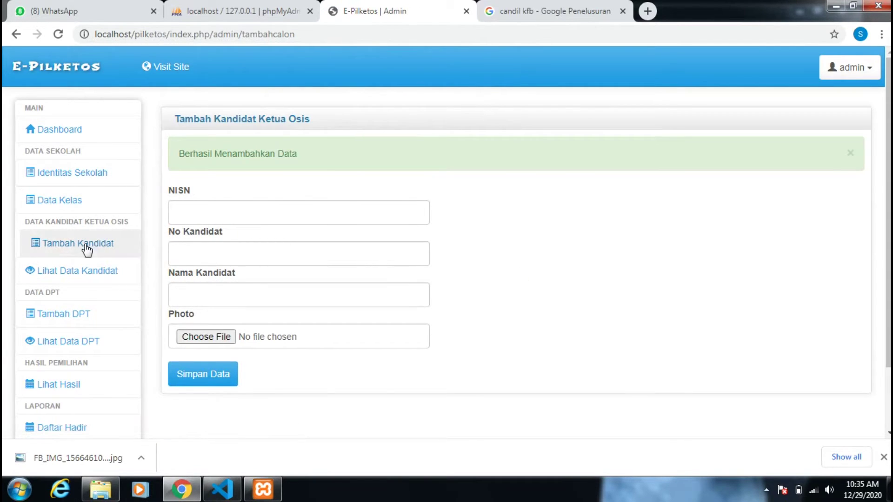
- View the list of three candidates, then go to Tambah DPT and the permanent voter list
{"action": "left_click", "coordinate": [139, 271]}
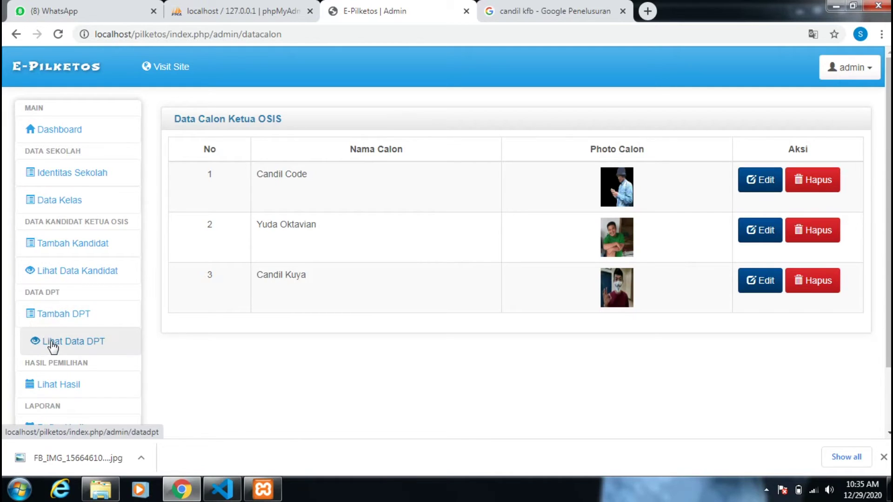
{"action": "left_click", "coordinate": [77, 312]}
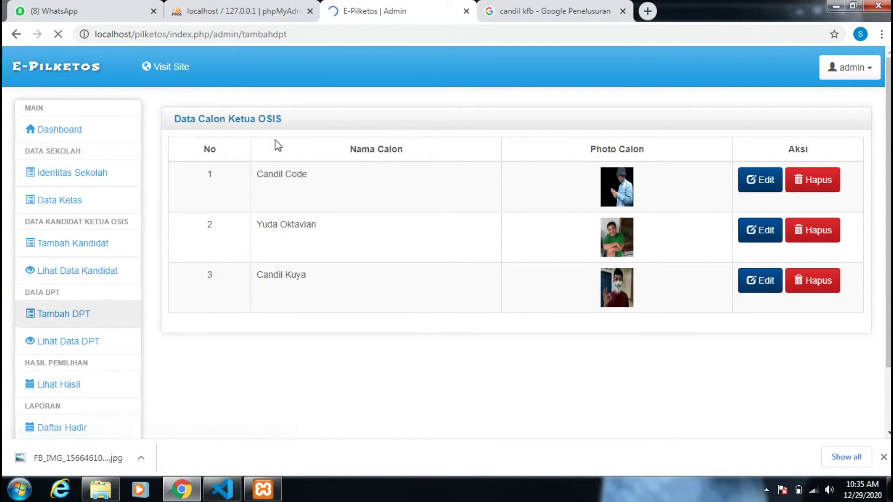
{"action": "left_click_drag", "start_coordinate": [243, 119], "coordinate": [331, 120]}
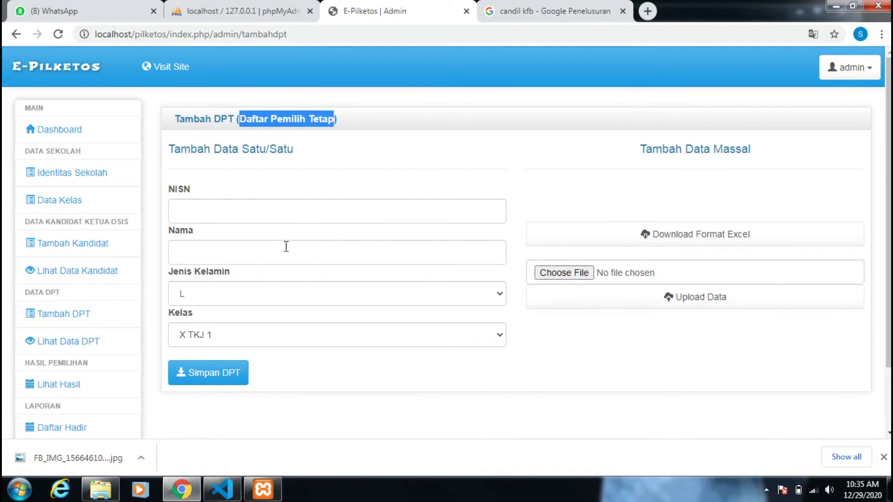
{"action": "left_click", "coordinate": [69, 352]}
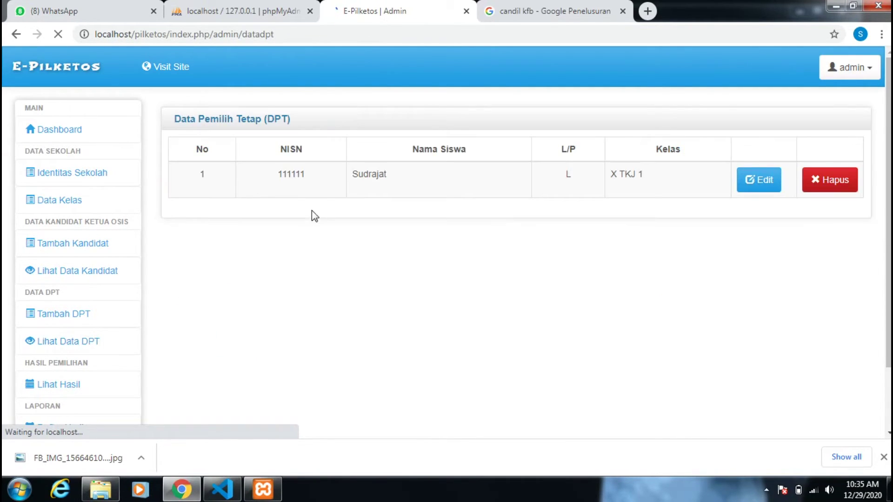
- Inspect the lone voter's record, then view Hasil Voting: 1 registered, 0 voted
{"action": "double_click", "coordinate": [302, 177]}
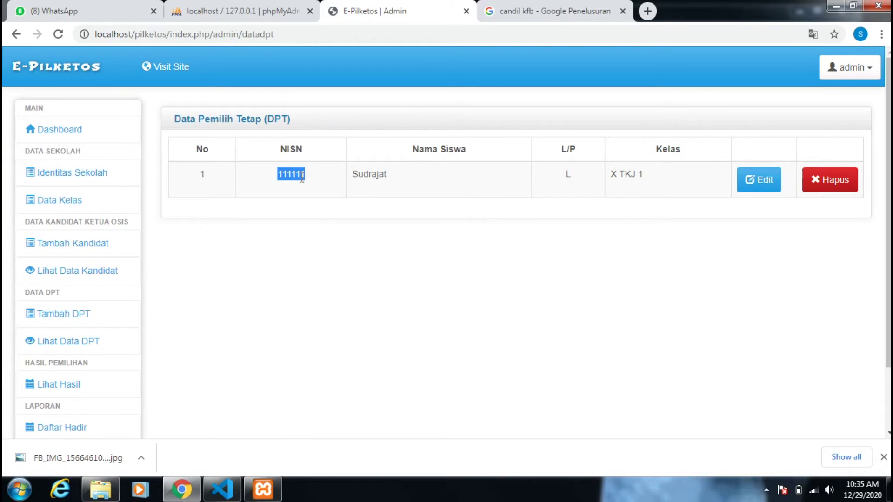
{"action": "left_click", "coordinate": [418, 277]}
{"action": "left_click", "coordinate": [763, 186]}
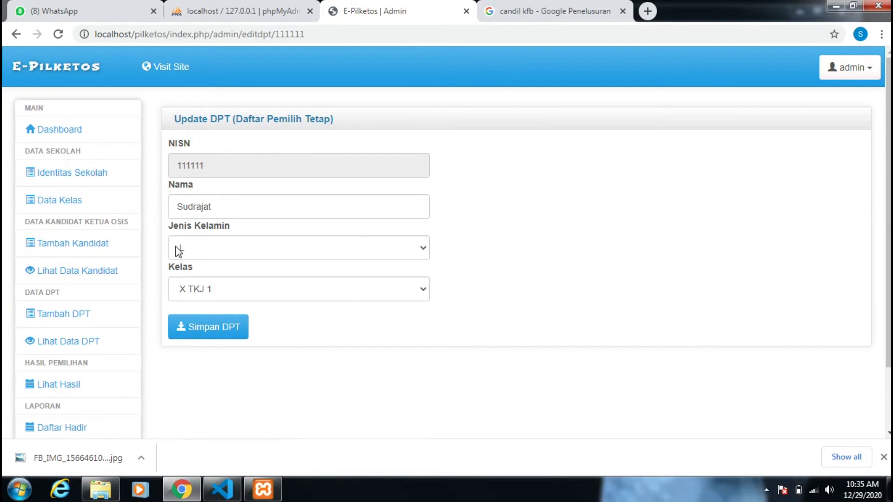
{"action": "scroll", "coordinate": [72, 390], "scroll_direction": "down", "scroll_amount": 1}
{"action": "scroll", "coordinate": [72, 389], "scroll_direction": "down", "scroll_amount": 1}
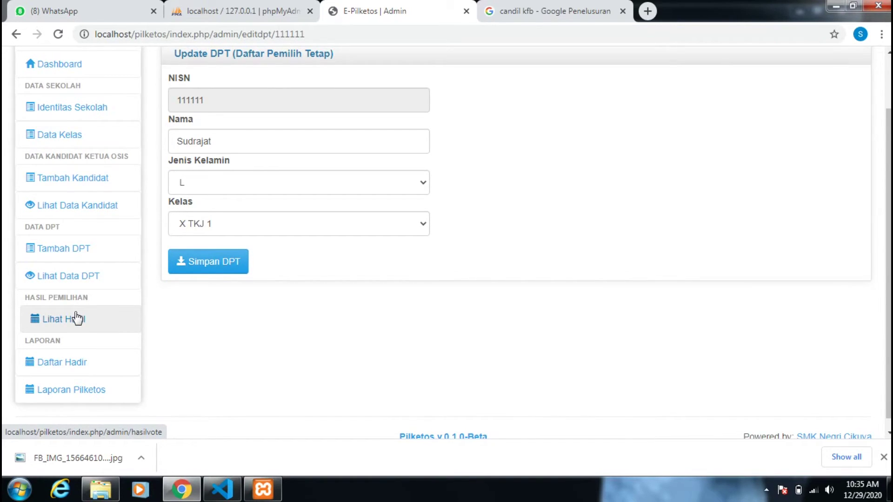
{"action": "left_click", "coordinate": [116, 378]}
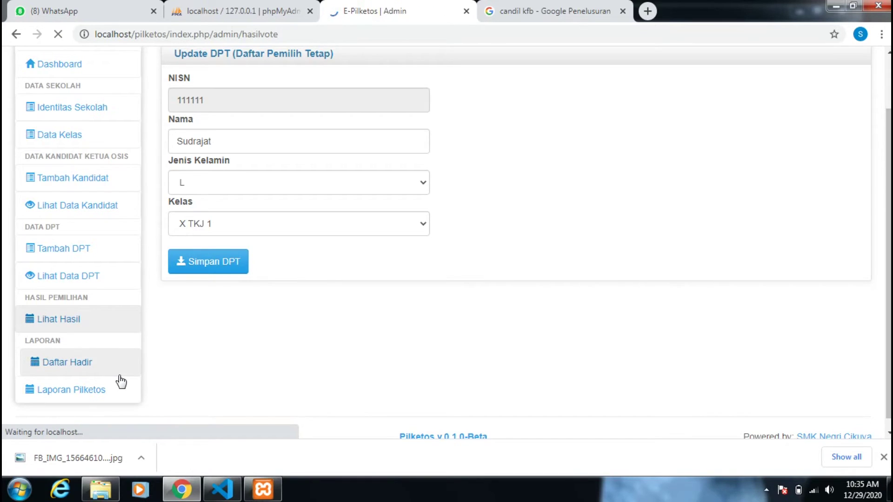
{"action": "scroll", "coordinate": [355, 319], "scroll_direction": "down", "scroll_amount": 2}
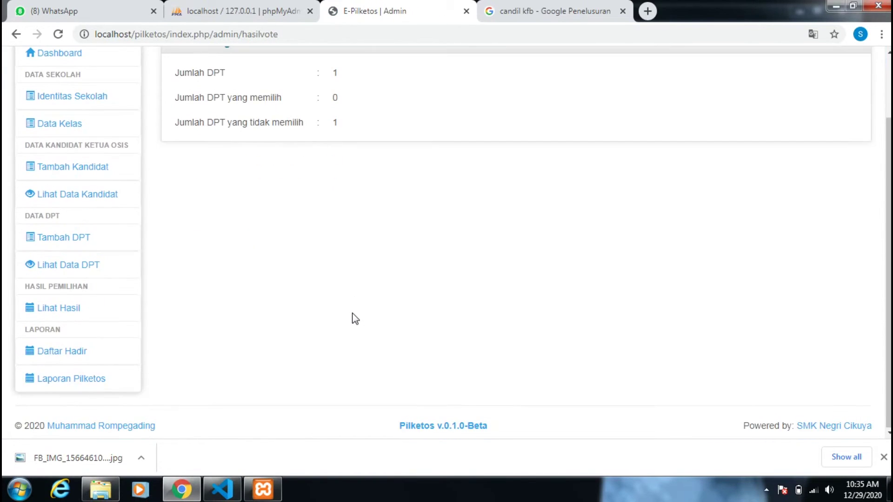
- Open Daftar Hadir, where the X TKJ 1 voter is marked Tidak Hadir
{"action": "left_click", "coordinate": [80, 351]}
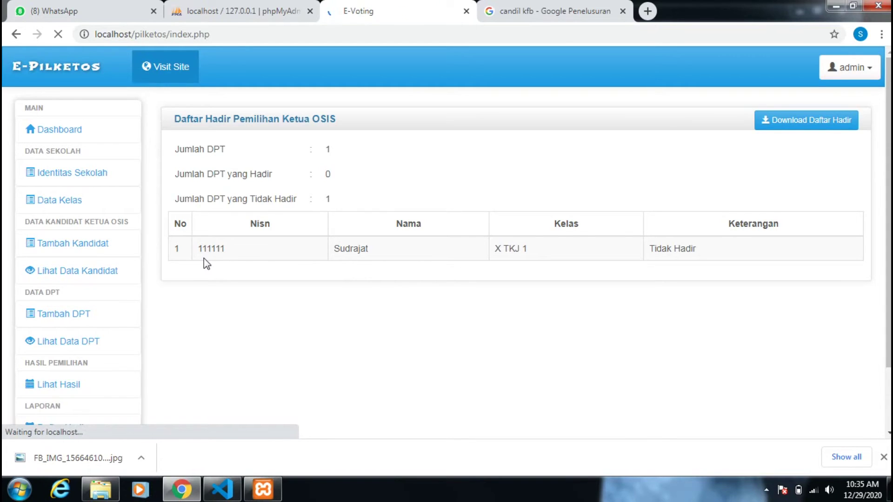
- Cast a vote for candidate NO 1 and log out to the E-Voting login page
{"action": "scroll", "coordinate": [205, 261], "scroll_direction": "down", "scroll_amount": 3}
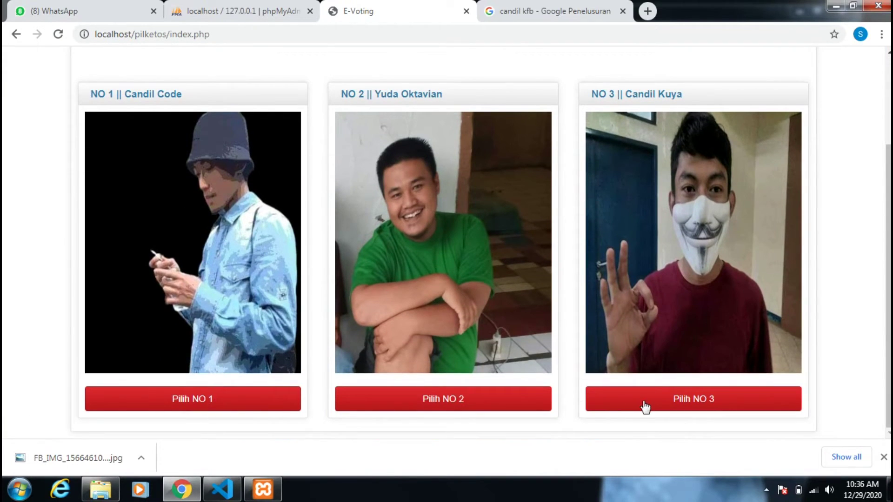
{"action": "left_click", "coordinate": [270, 397]}
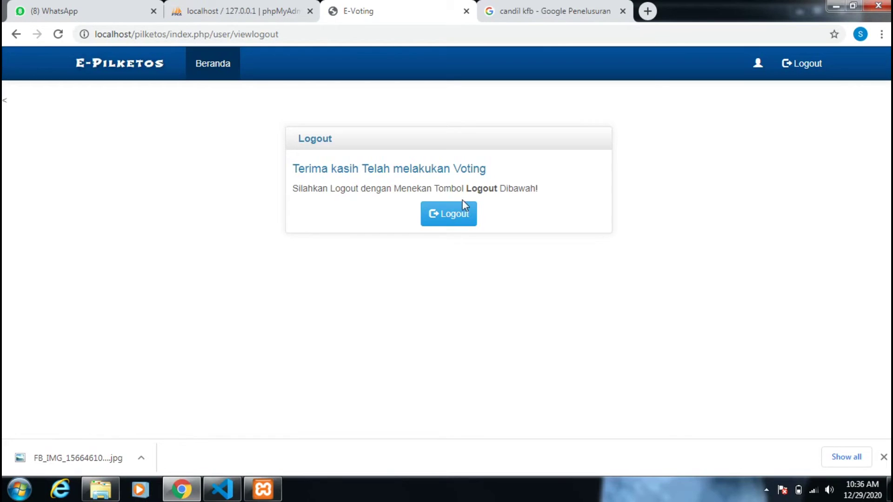
{"action": "left_click", "coordinate": [463, 218]}
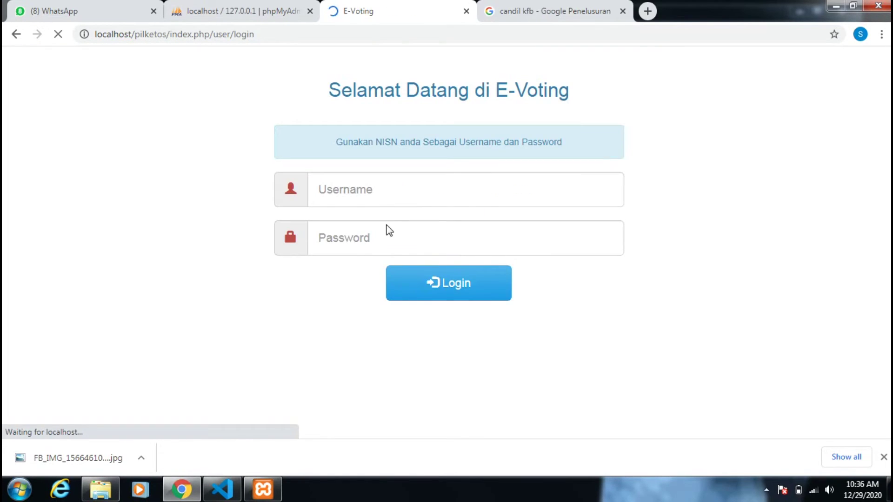
- Log in as the registered voter using their NISN as username and password
{"action": "left_click", "coordinate": [375, 191]}
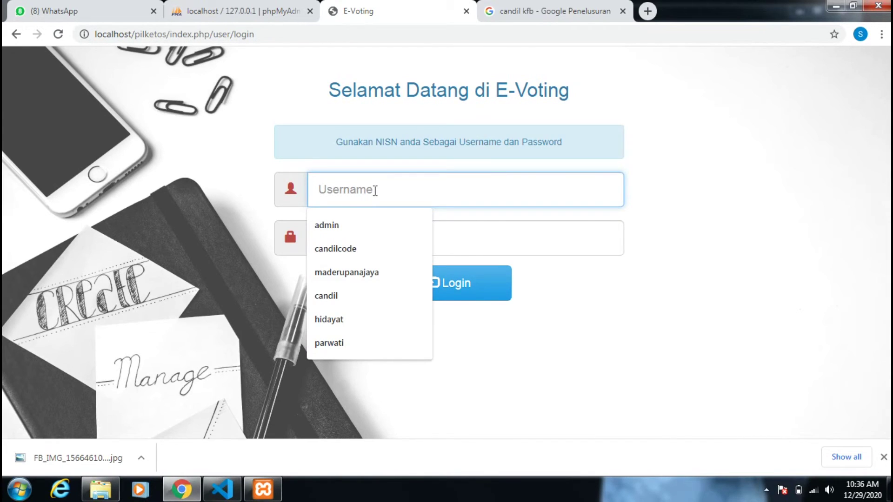
{"action": "type", "text": "111"}
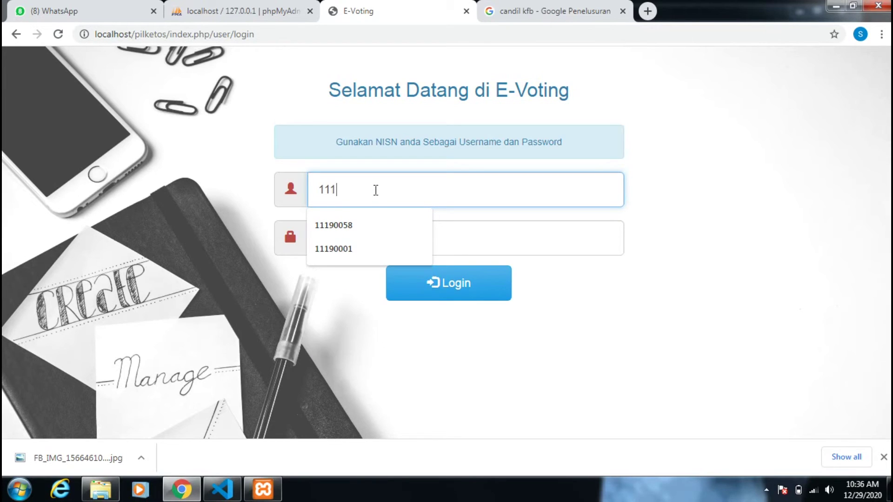
{"action": "type", "text": "111"}
{"action": "left_click", "coordinate": [376, 245]}
{"action": "type", "text": "111111"}
{"action": "left_click", "coordinate": [441, 280]}
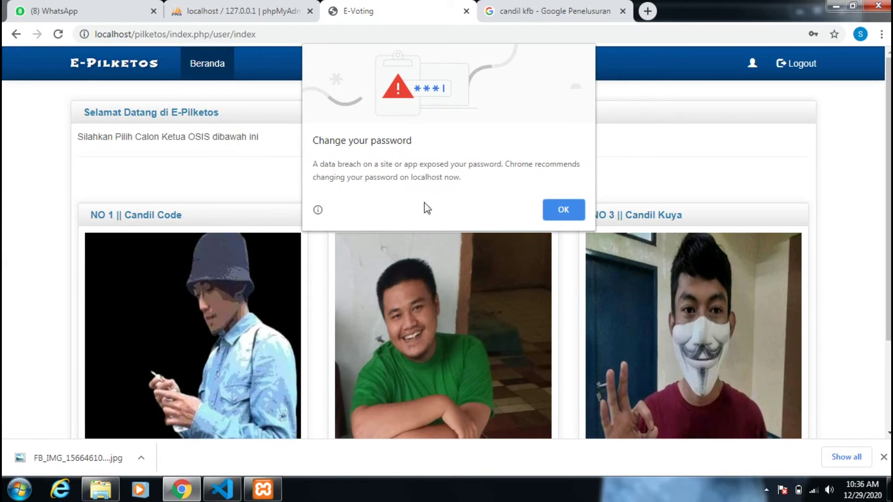
{"action": "left_click", "coordinate": [555, 201]}
- Vote for candidate NO 3 and log out after the thank-you page
{"action": "scroll", "coordinate": [572, 215], "scroll_direction": "down", "scroll_amount": 3}
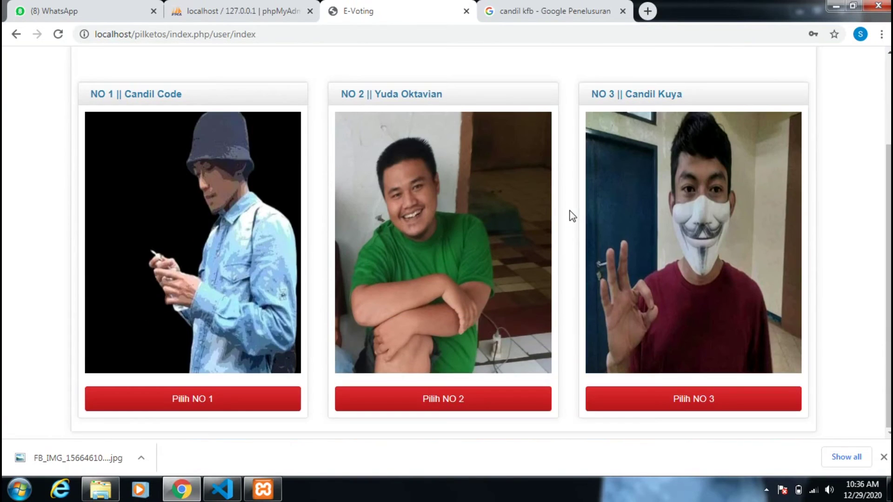
{"action": "left_click", "coordinate": [683, 409]}
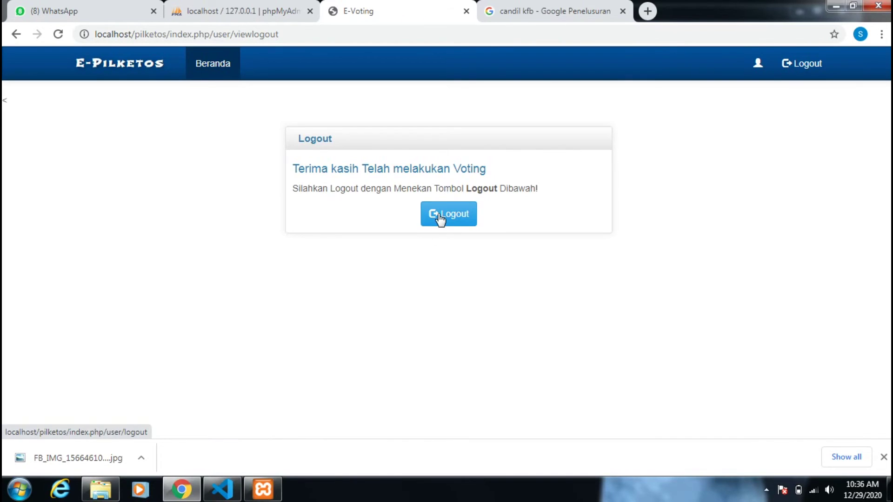
{"action": "left_click", "coordinate": [440, 219]}
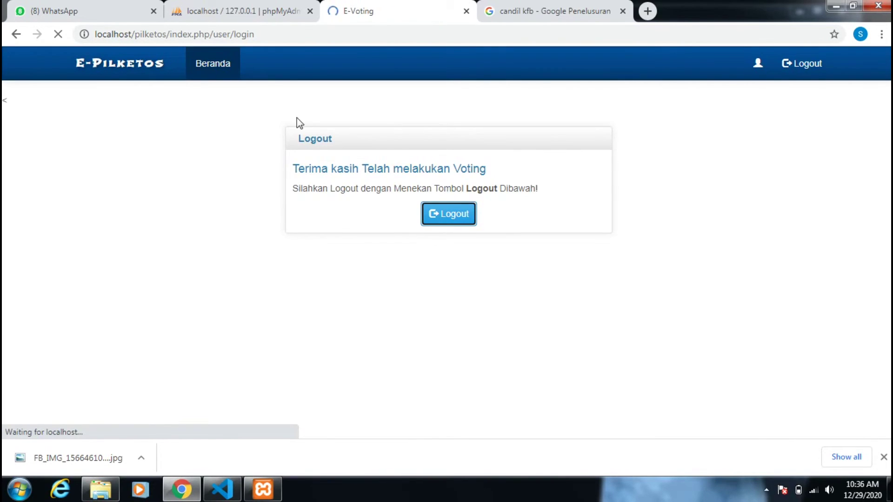
- Change 'user' to 'admin' in the URL and sign in with the saved administrator account
{"action": "double_click", "coordinate": [216, 34]}
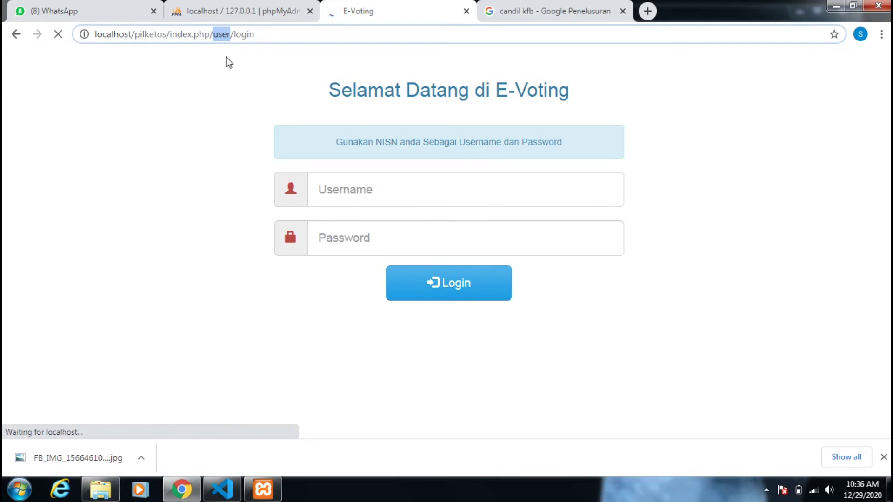
{"action": "type", "text": "admi"}
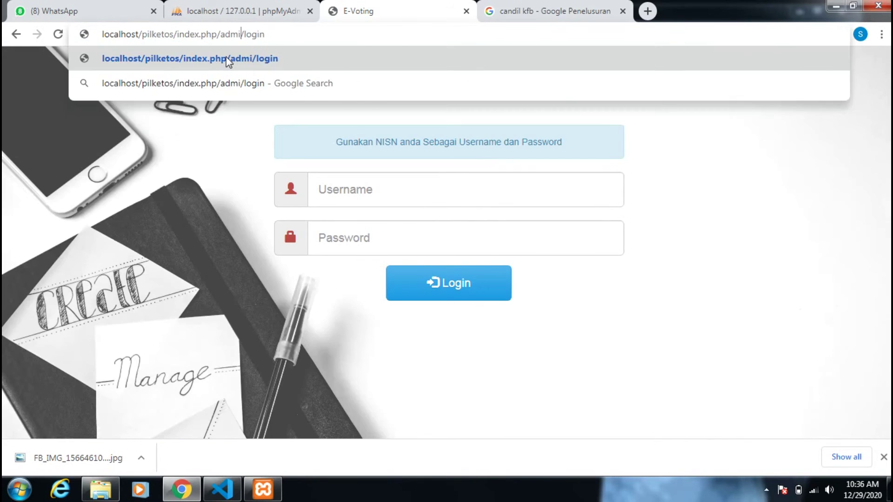
{"action": "type", "text": "n"}
{"action": "key", "text": "Return"}
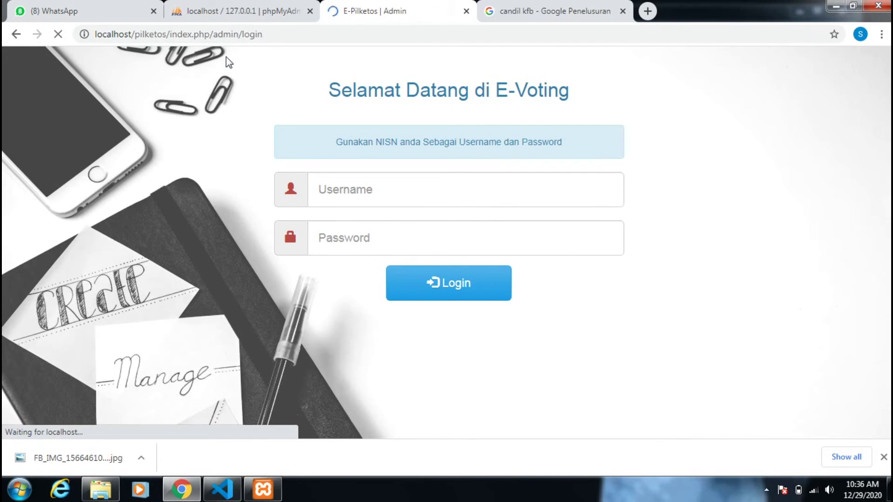
{"action": "left_click", "coordinate": [393, 187]}
{"action": "left_click", "coordinate": [389, 225]}
{"action": "left_click", "coordinate": [390, 233]}
{"action": "type", "text": "admin"}
{"action": "left_click", "coordinate": [434, 283]}
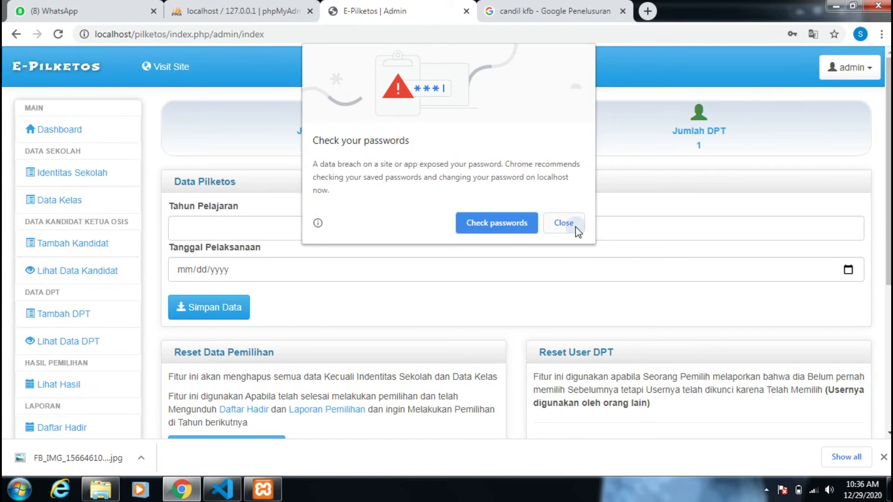
- Check that the attendance list now marks the voter Hadir, then open Laporan Pilketos
{"action": "left_click", "coordinate": [576, 227]}
{"action": "scroll", "coordinate": [299, 175], "scroll_direction": "down", "scroll_amount": 2}
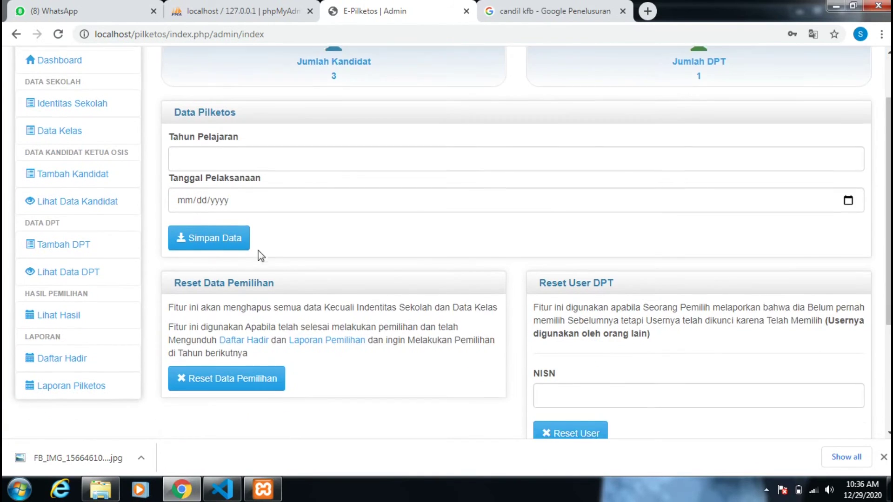
{"action": "scroll", "coordinate": [261, 256], "scroll_direction": "down", "scroll_amount": 1}
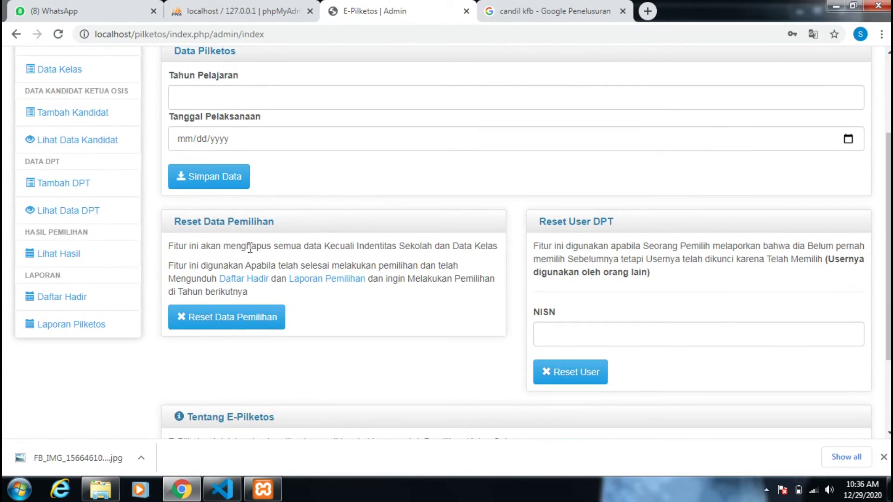
{"action": "left_click", "coordinate": [69, 306]}
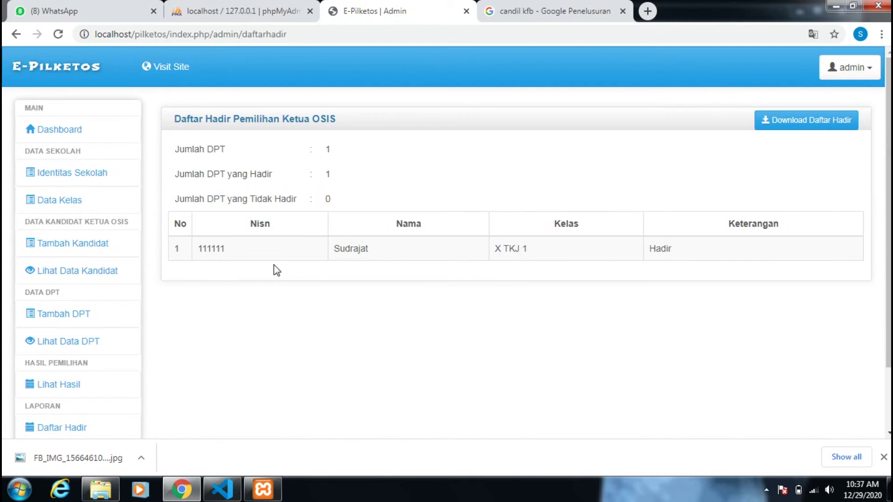
{"action": "scroll", "coordinate": [100, 293], "scroll_direction": "down", "scroll_amount": 3}
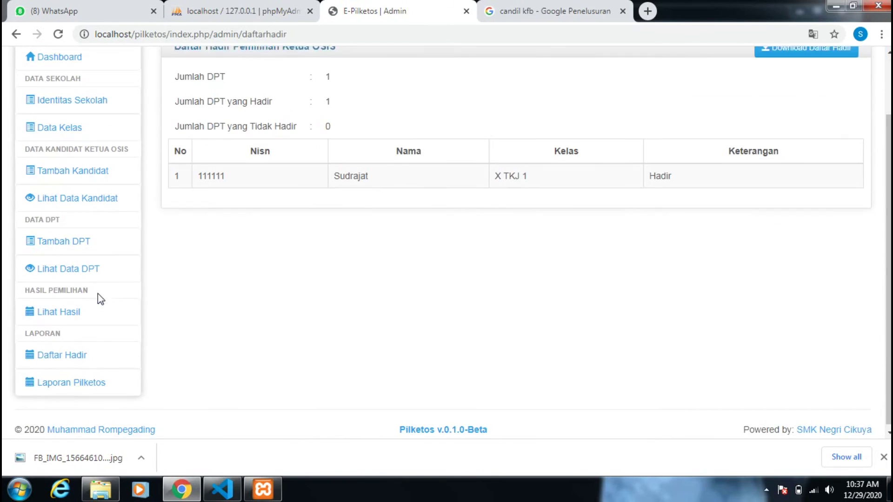
{"action": "left_click", "coordinate": [77, 382]}
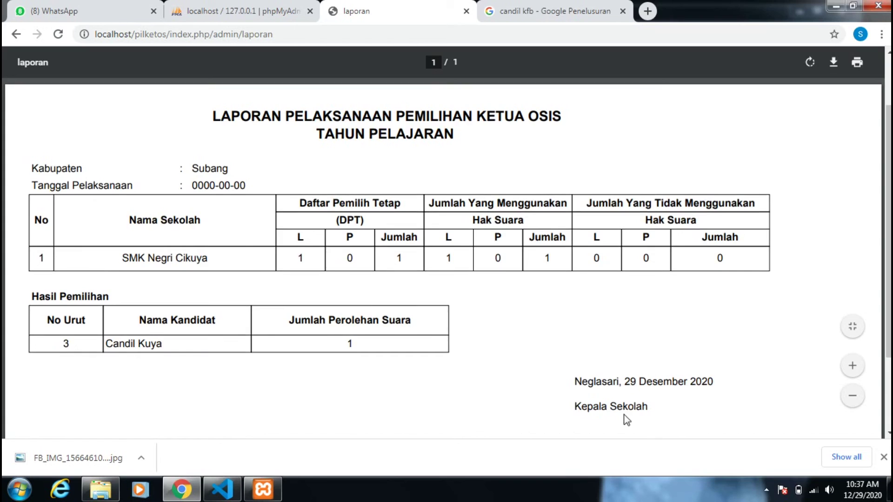
- Scroll through the Laporan Pilketos PDF: 1 registered voter, 1 vote, candidate number 3 with 1 vote
{"action": "scroll", "coordinate": [650, 385], "scroll_direction": "down", "scroll_amount": 2}
{"action": "scroll", "coordinate": [650, 385], "scroll_direction": "down", "scroll_amount": 3}
{"action": "scroll", "coordinate": [394, 325], "scroll_direction": "up", "scroll_amount": 5}
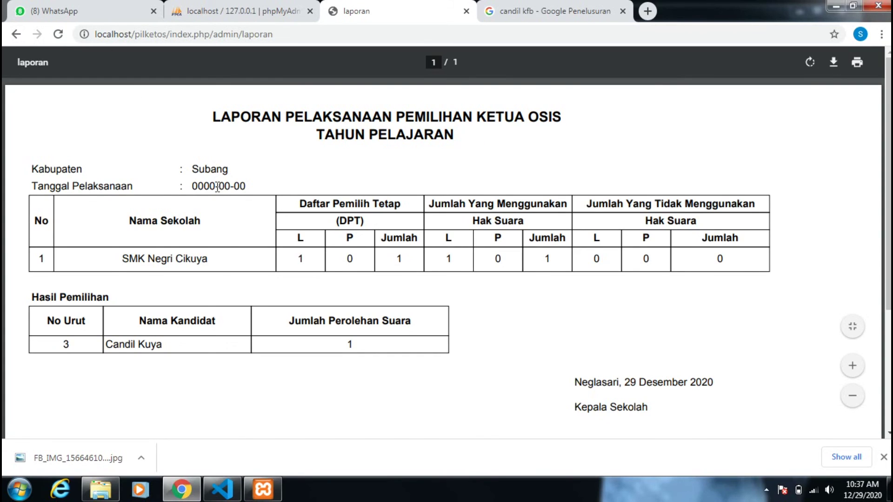
- Go back to the Daftar Hadir page showing 1 voter present and marked Hadir
{"action": "left_click", "coordinate": [17, 34]}
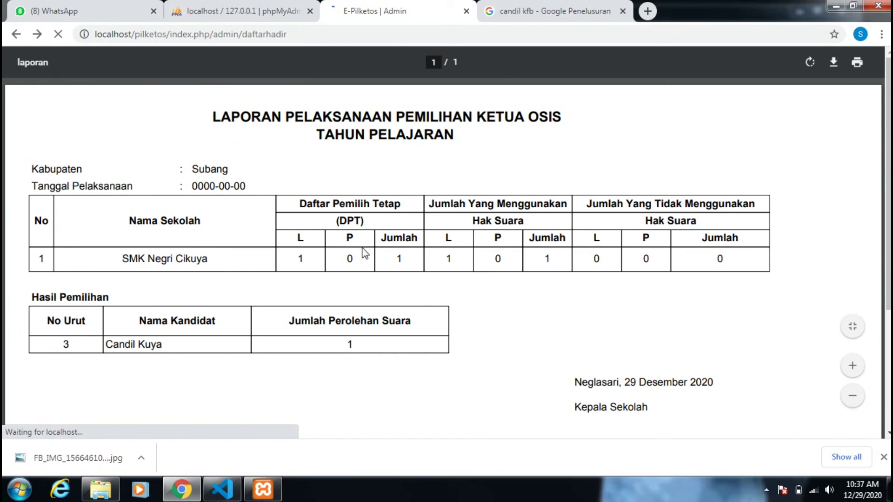
{"action": "scroll", "coordinate": [279, 261], "scroll_direction": "up", "scroll_amount": 2}
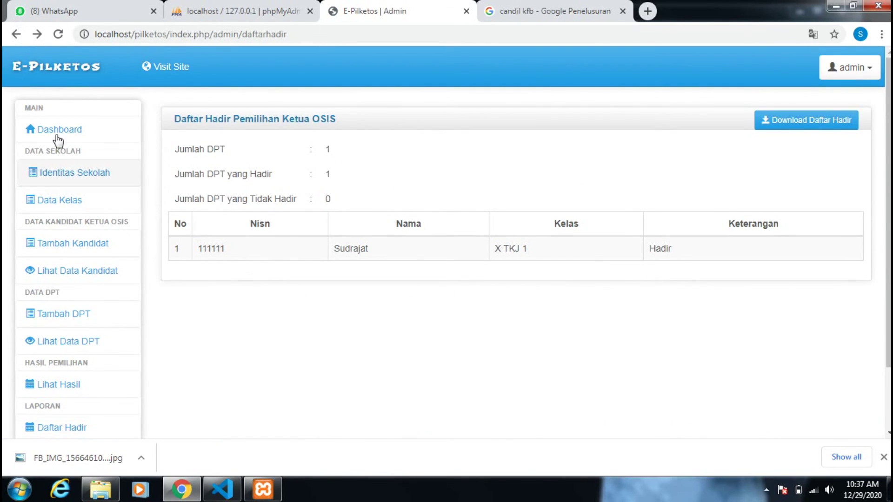
- Return to the admin dashboard and click into the school year and election date fields
{"action": "left_click", "coordinate": [57, 139]}
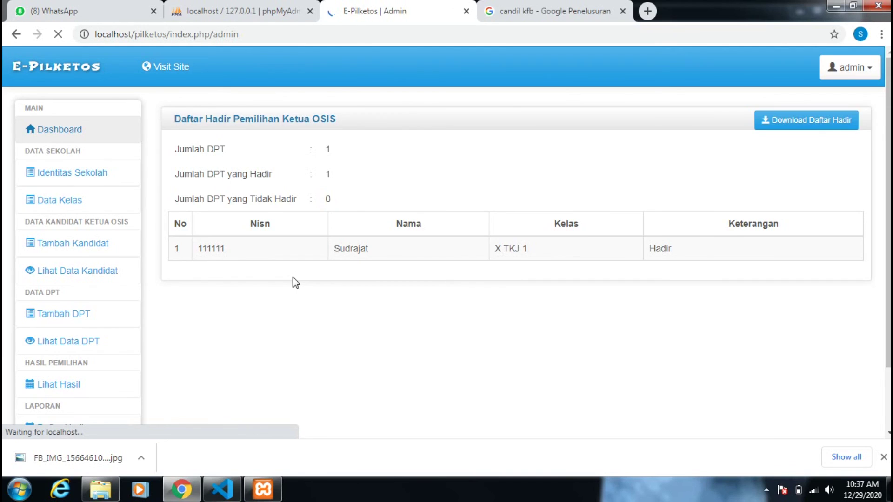
{"action": "left_click", "coordinate": [217, 220]}
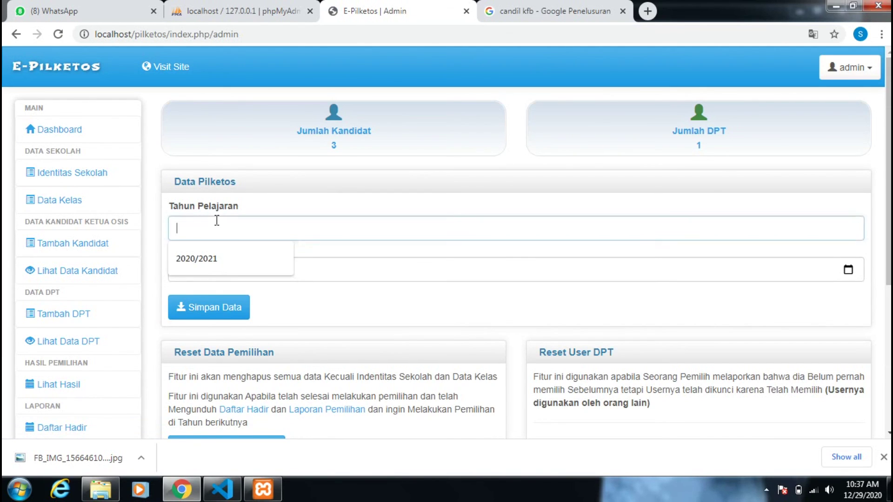
{"action": "left_click", "coordinate": [339, 269]}
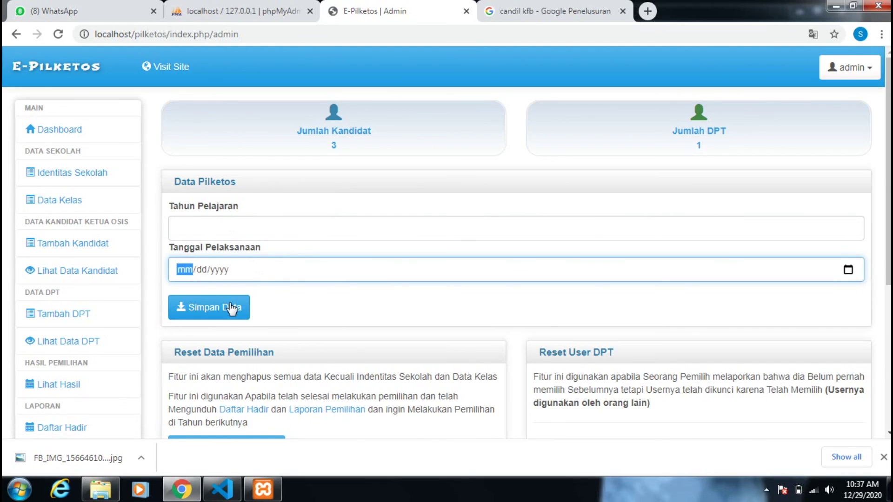
- Log out of the admin account, then minimize Chrome and the XAMPP Control Panel
{"action": "left_click", "coordinate": [848, 76]}
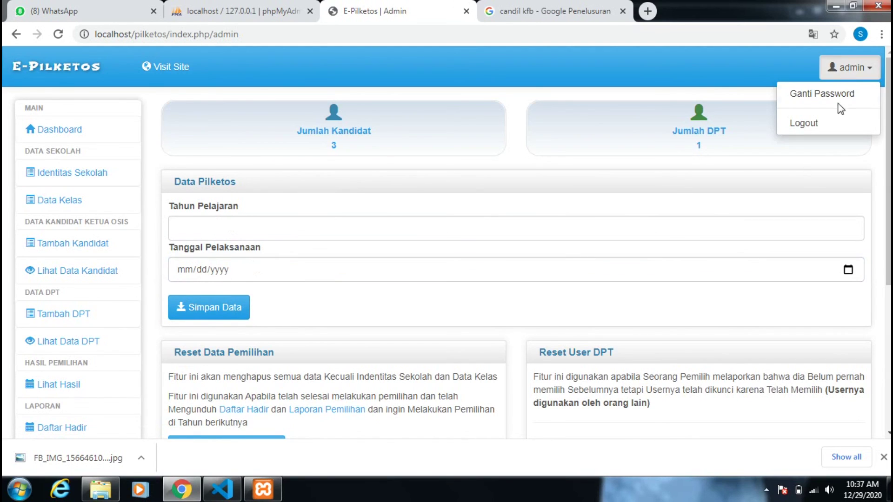
{"action": "left_click", "coordinate": [822, 124]}
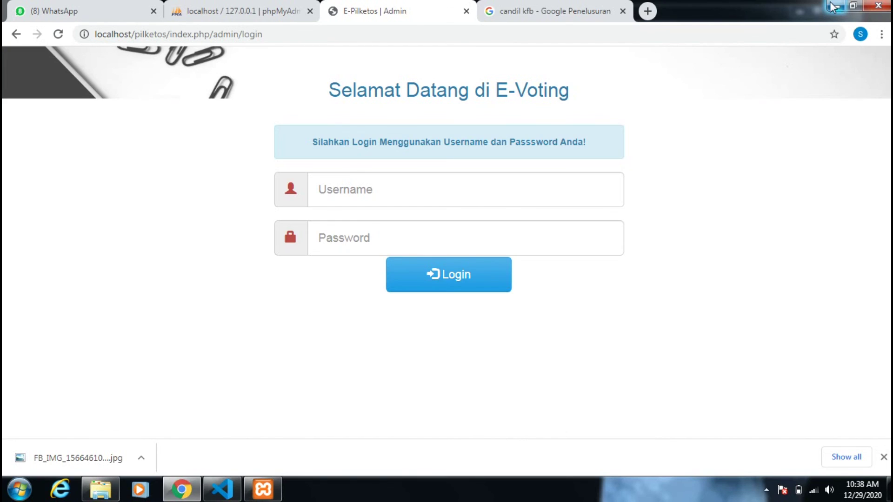
{"action": "left_click", "coordinate": [834, 8]}
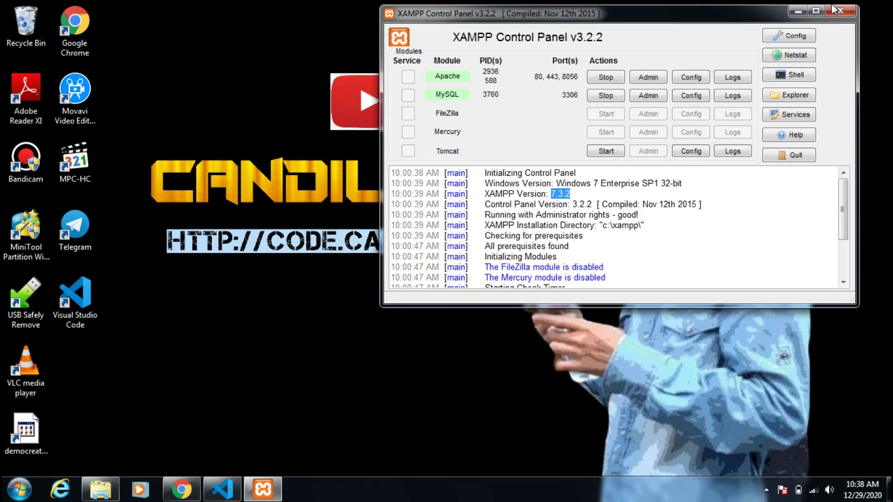
{"action": "left_click", "coordinate": [791, 9]}
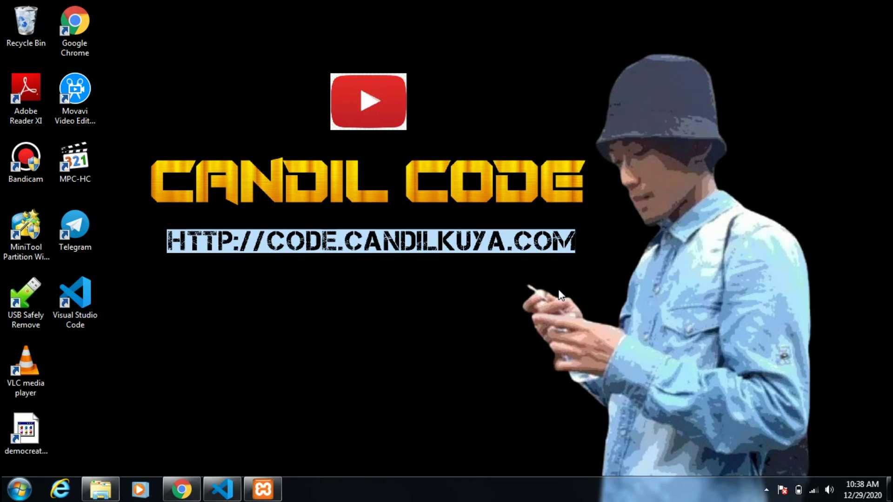